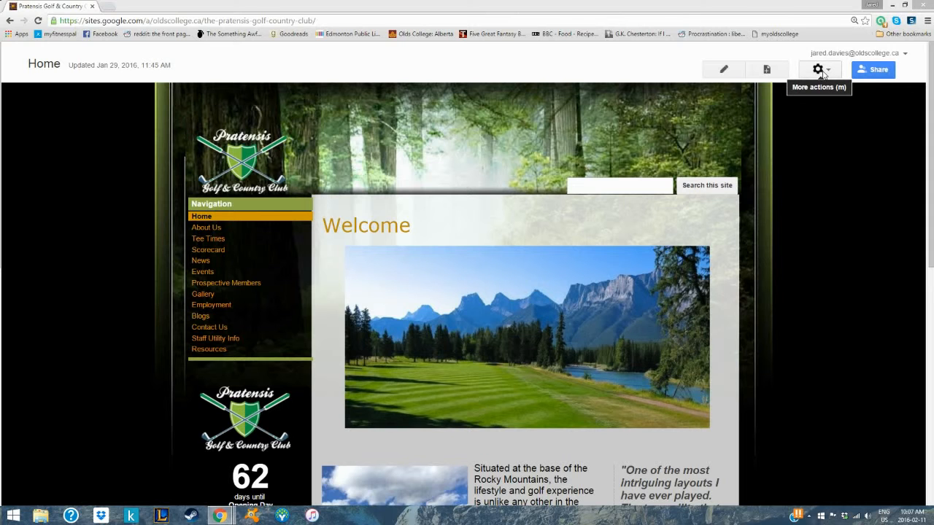
# Step: Open the sharing permissions for the whole Pratensis Golf & Country Club site and save its access as Off - Specific people
pyautogui.click(821, 72)
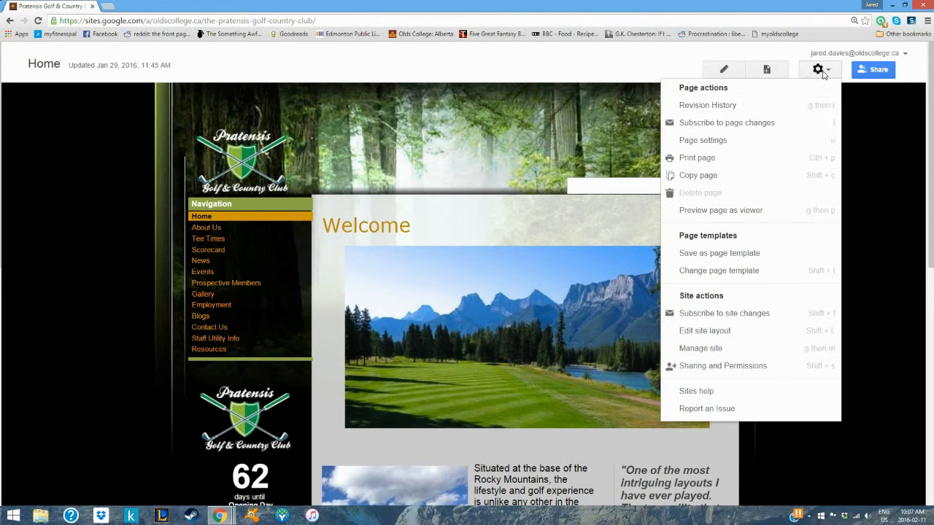
pyautogui.click(717, 366)
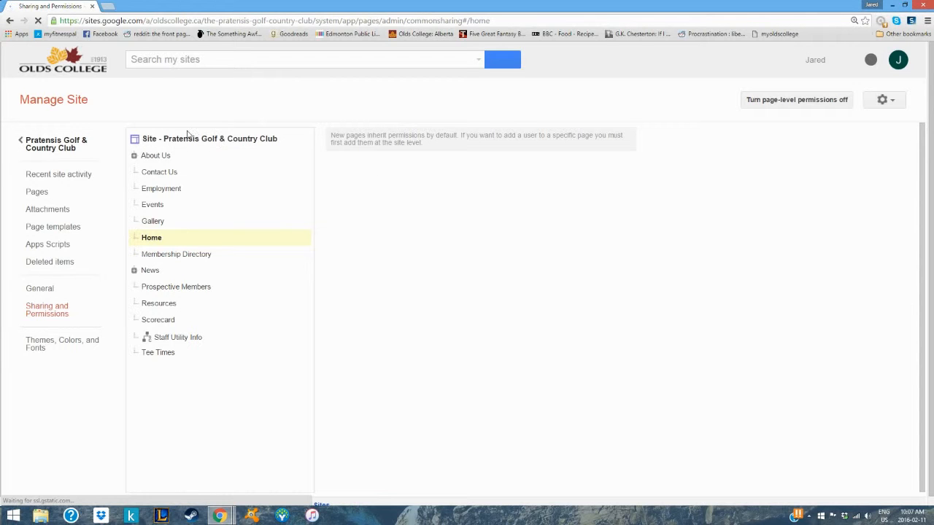
pyautogui.click(162, 140)
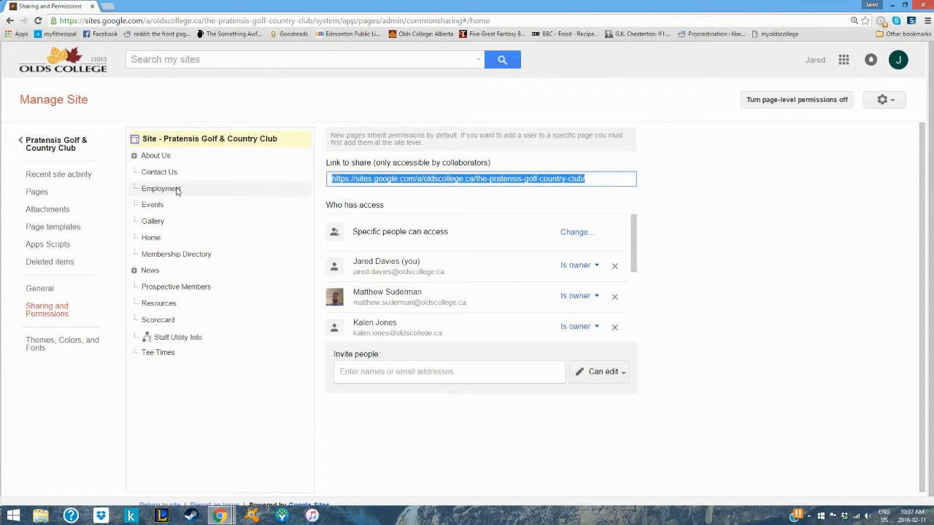
pyautogui.click(570, 233)
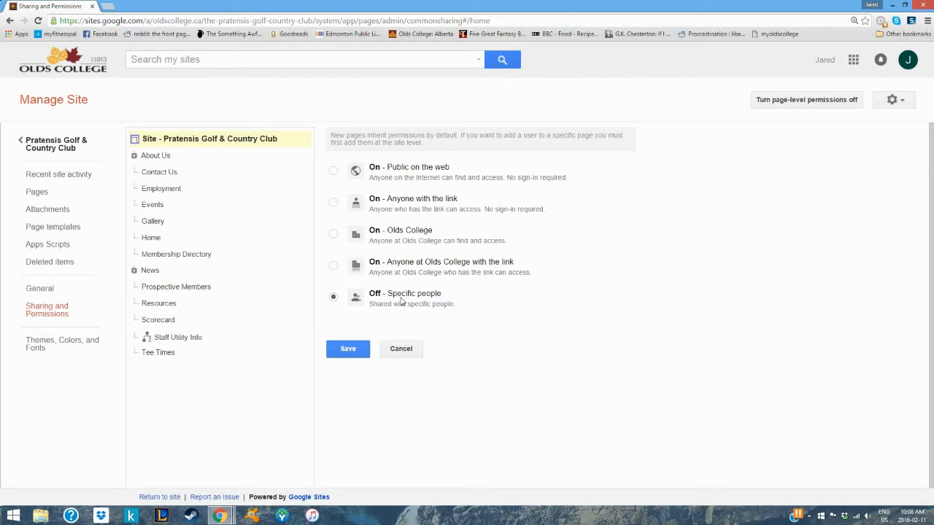
pyautogui.click(348, 350)
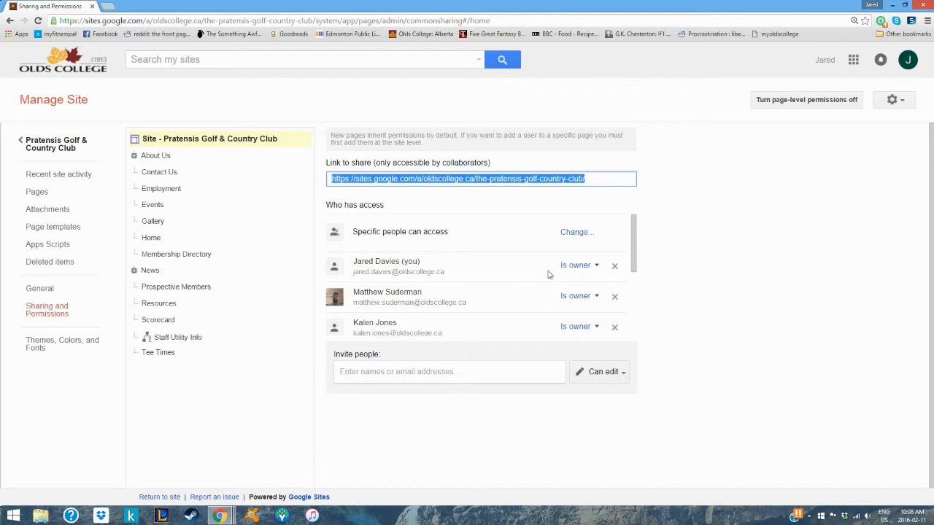
# Step: Review the people who have access to the site and open the role options of a collaborator with Can edit
pyautogui.scroll(-3, 549, 275)
pyautogui.scroll(3, 548, 275)
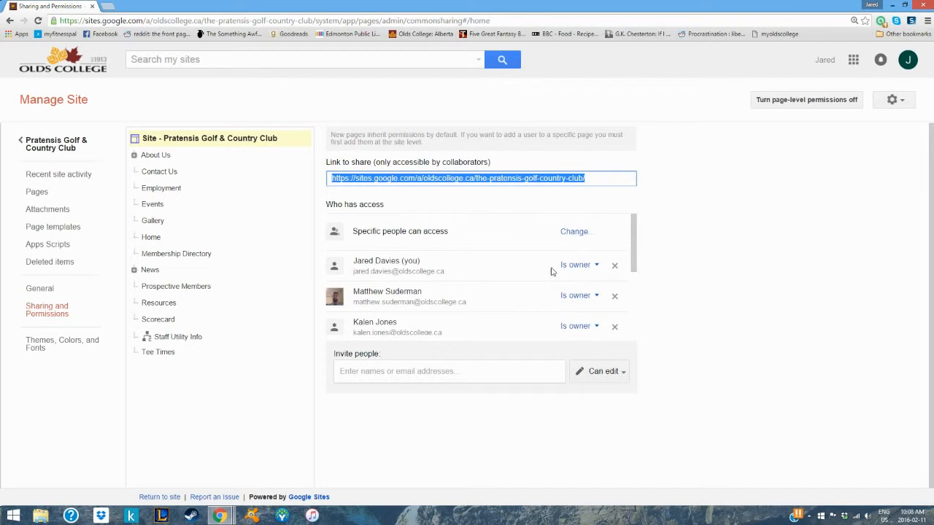
pyautogui.scroll(-3, 566, 271)
pyautogui.scroll(3, 582, 256)
pyautogui.scroll(-3, 582, 256)
pyautogui.click(592, 289)
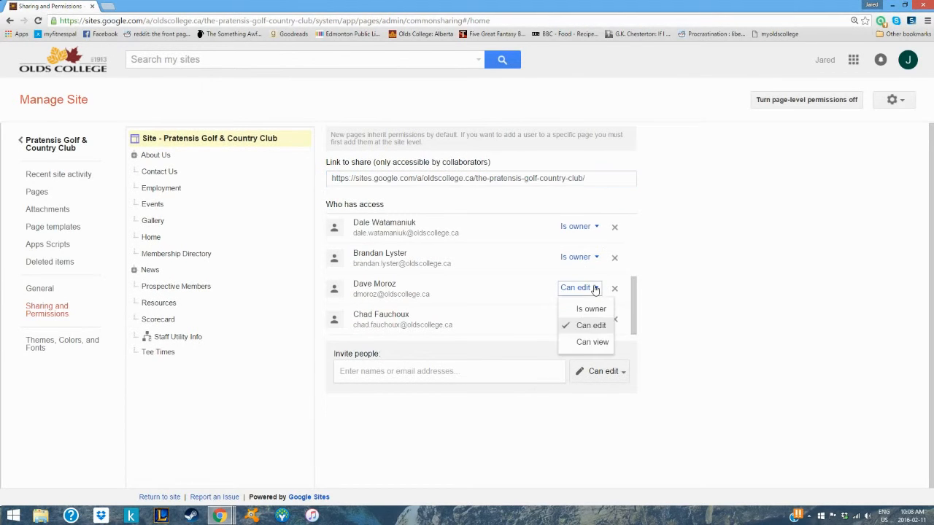
# Step: Invite a person by e-mail address with Can view access and confirm sharing outside the organization
pyautogui.click(391, 371)
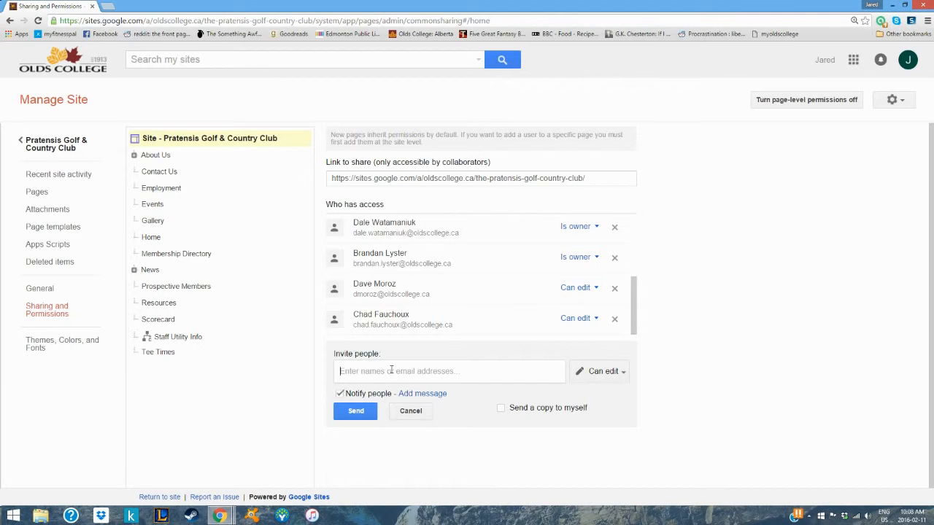
pyautogui.write('jared')
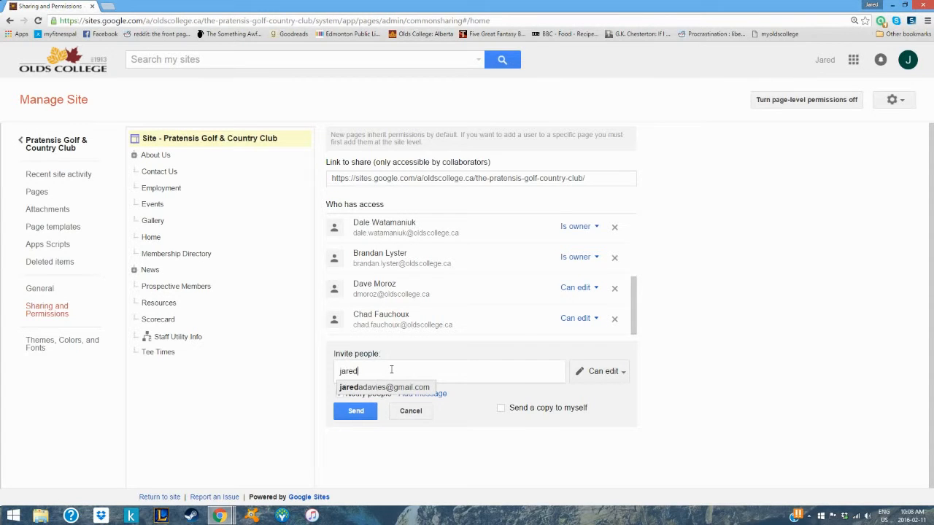
pyautogui.click(383, 388)
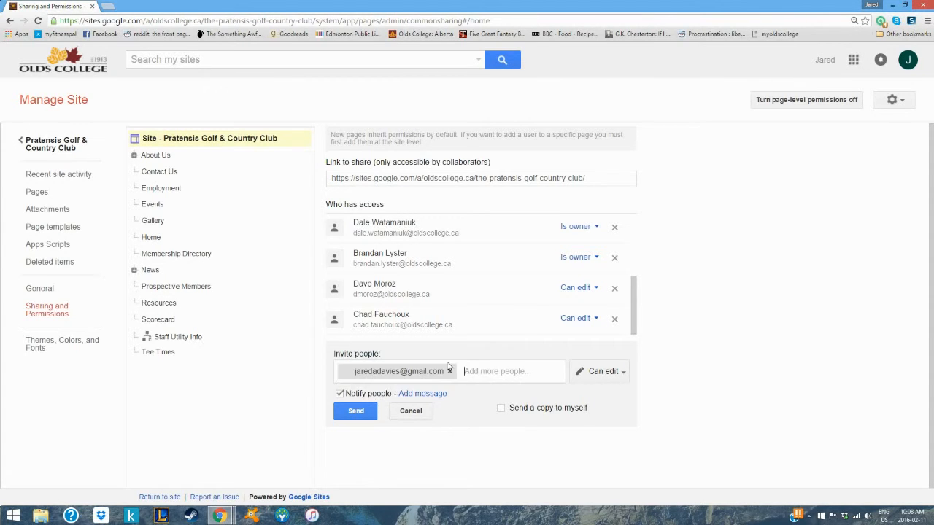
pyautogui.click(604, 373)
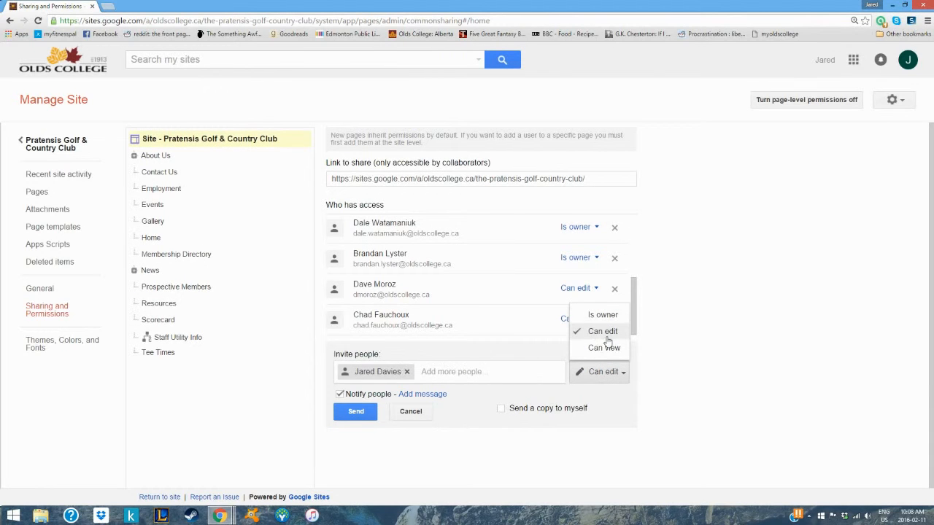
pyautogui.click(603, 348)
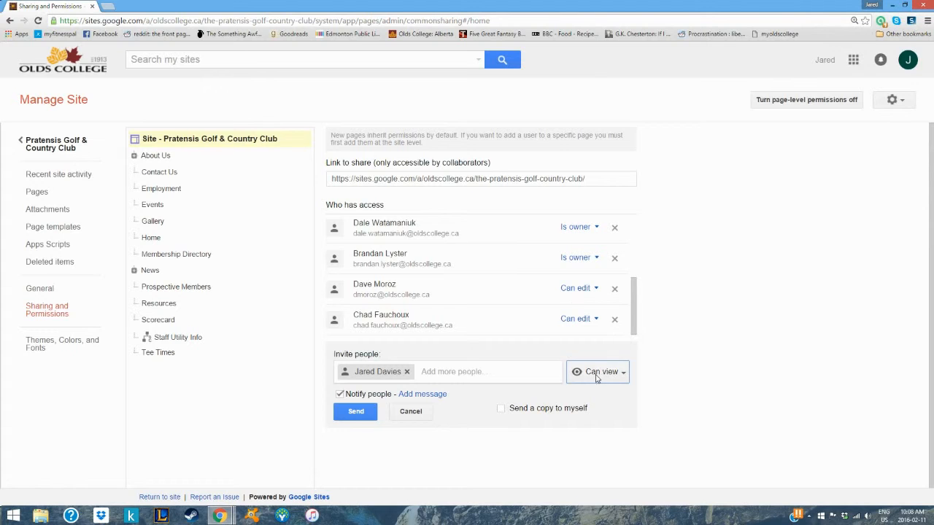
pyautogui.click(362, 420)
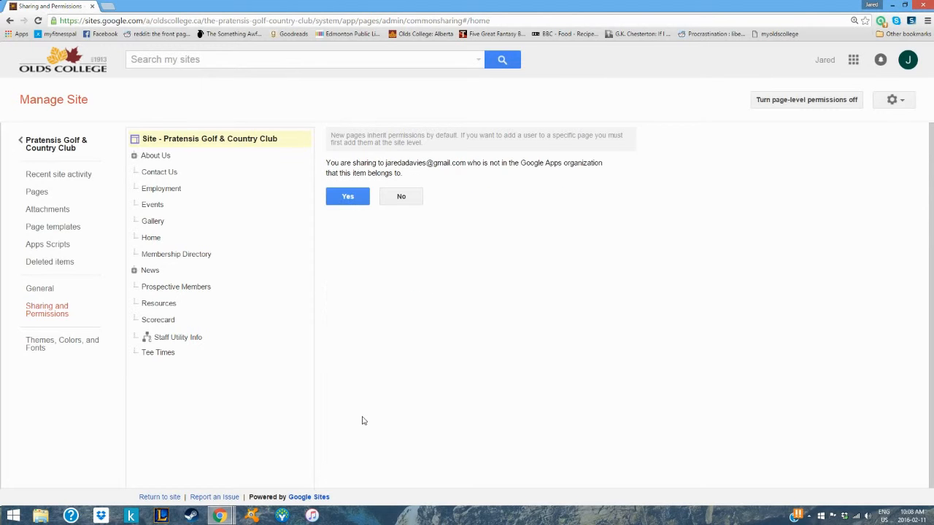
pyautogui.click(334, 202)
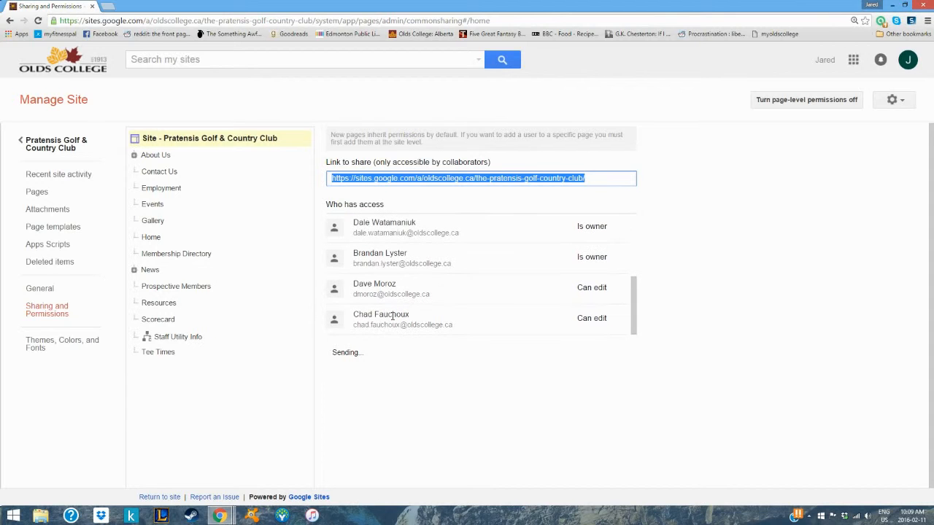
pyautogui.scroll(-1, 392, 315)
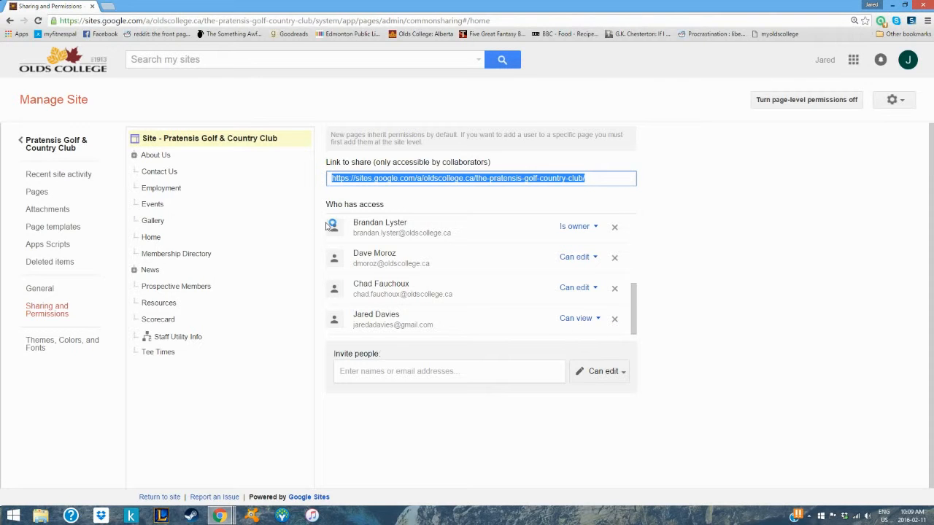
# Step: Save custom permissions for the Staff Utility Info page with Do not add new users to this page
pyautogui.click(172, 337)
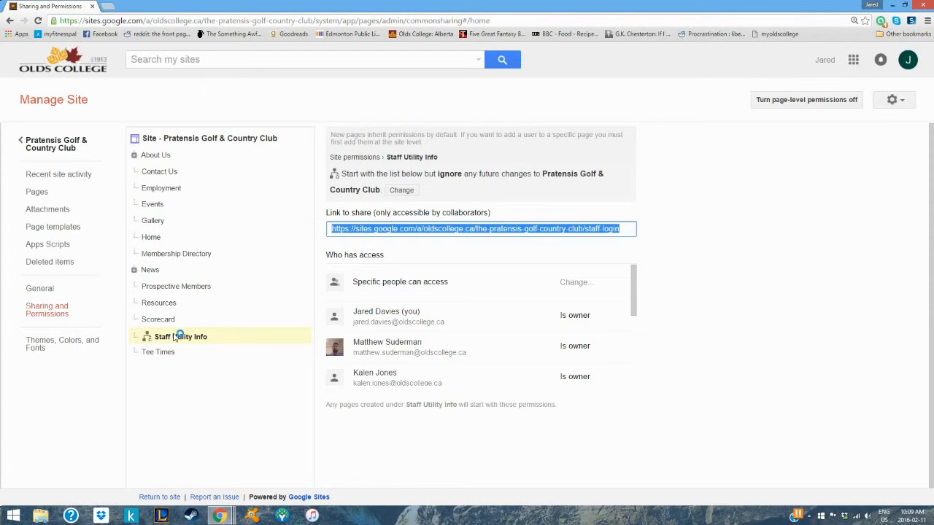
pyautogui.click(401, 189)
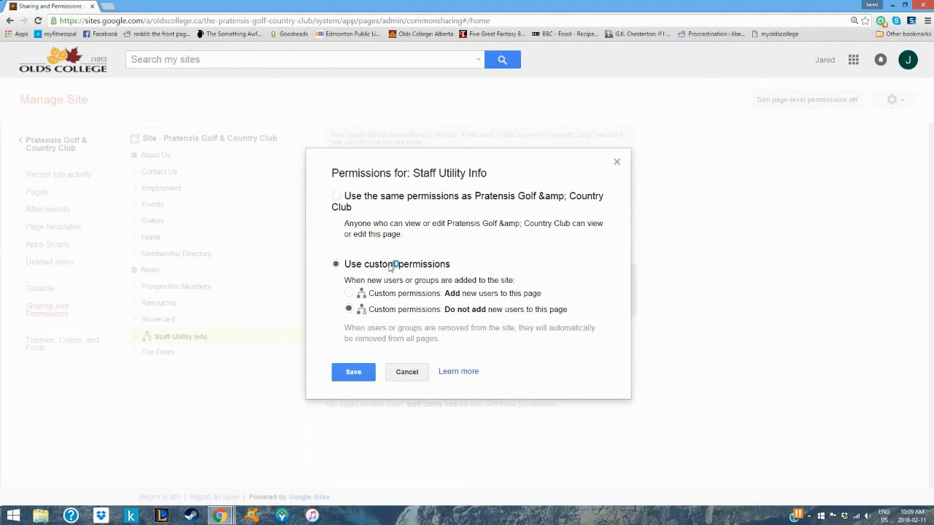
pyautogui.click(348, 309)
pyautogui.click(352, 379)
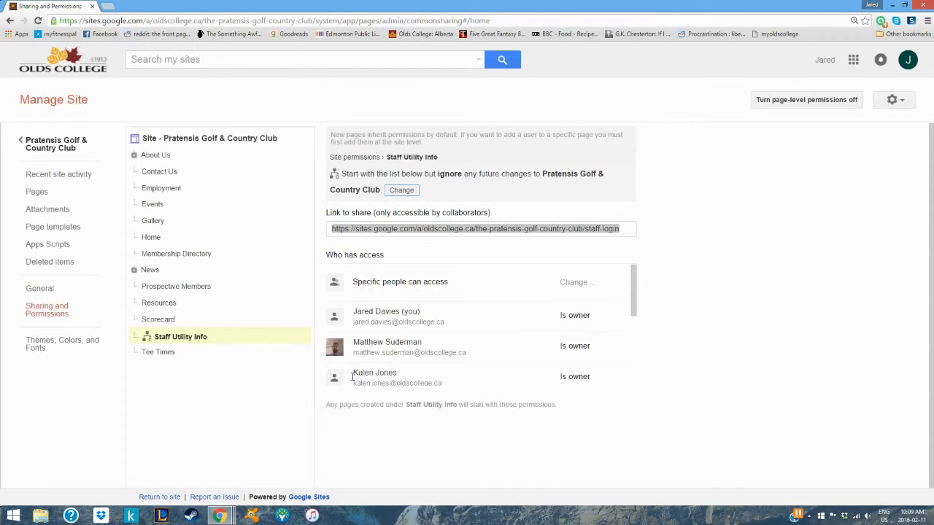
# Step: Review who has access to the Staff Utility Info page and check the page-level permissions shutdown prompt without applying it
pyautogui.scroll(-5, 437, 332)
pyautogui.scroll(4, 394, 323)
pyautogui.scroll(-4, 385, 277)
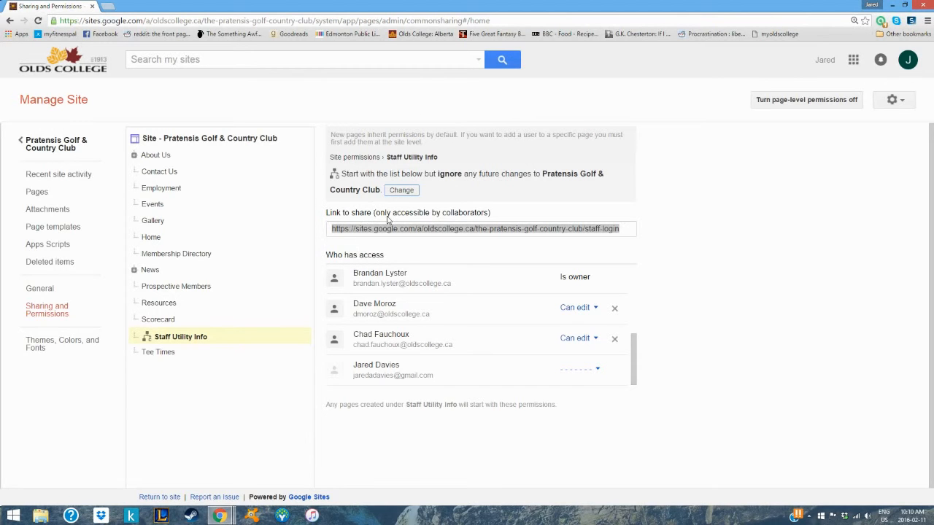
pyautogui.click(781, 108)
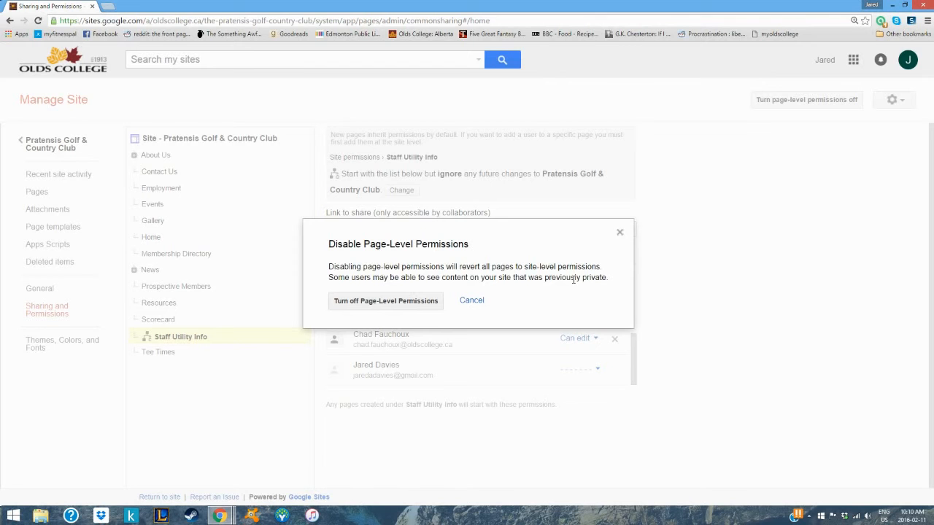
pyautogui.click(471, 301)
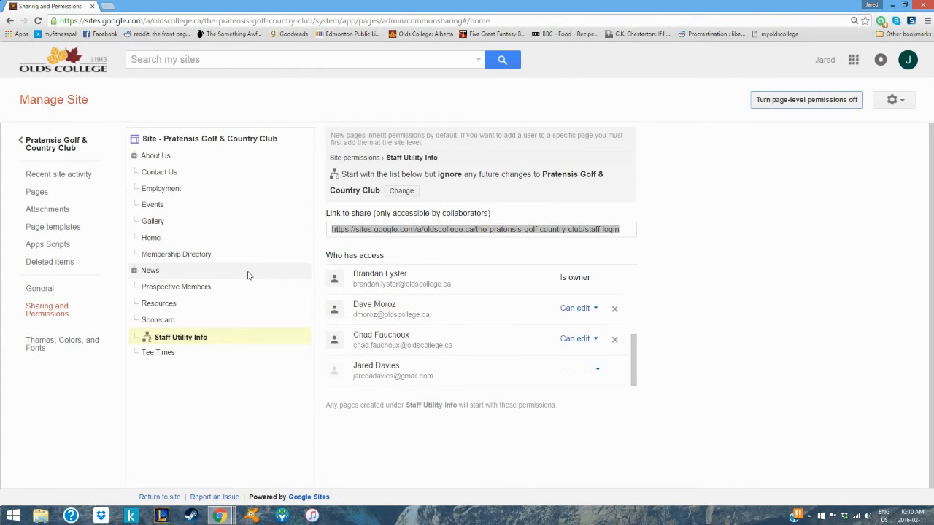
# Step: Switch to the browser window showing the site as a viewer and examine the home page's navigation
pyautogui.moveTo(218, 518)
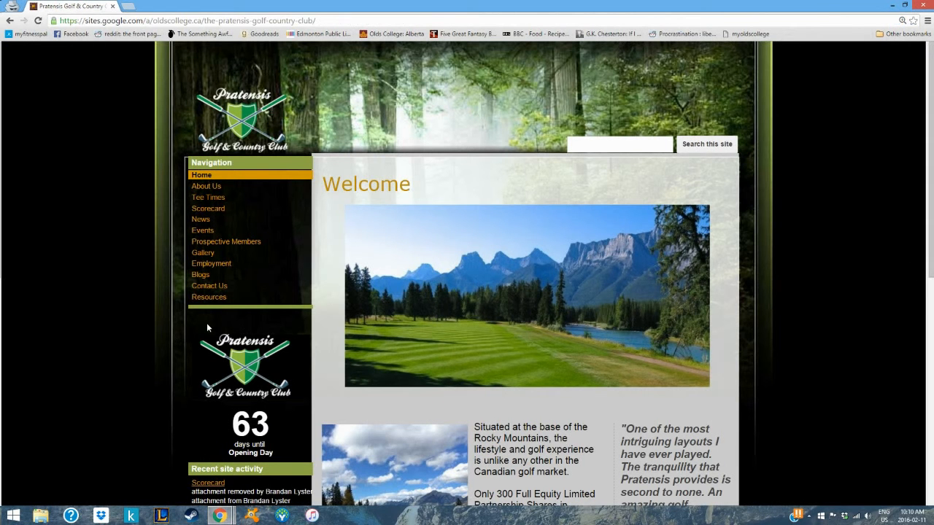
pyautogui.click(204, 221)
pyautogui.scroll(-3, 83, 155)
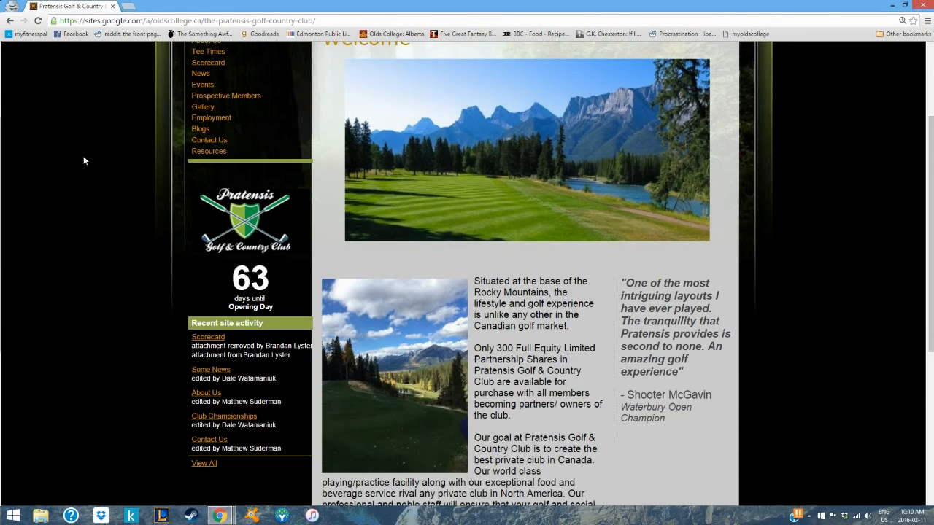
pyautogui.scroll(3, 83, 156)
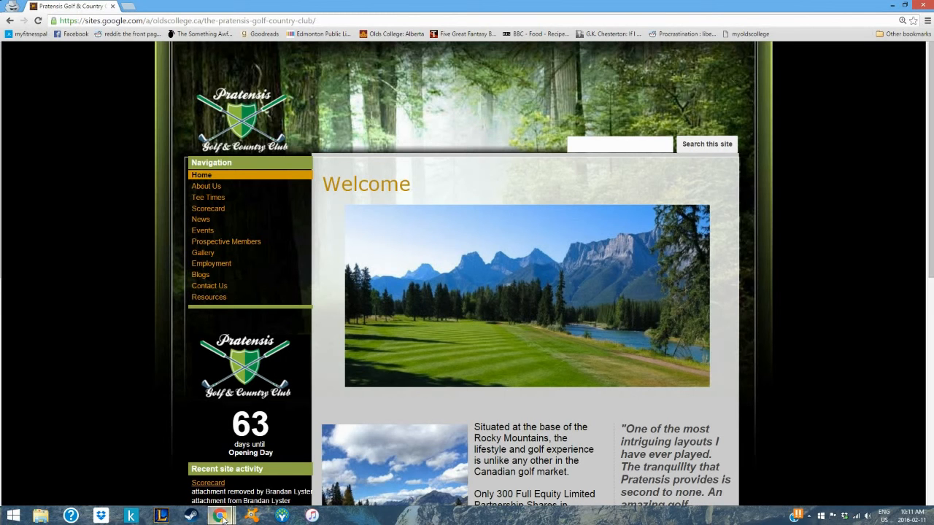
# Step: Return to the sharing settings window and view the permissions of the Scorecard page
pyautogui.moveTo(219, 516)
pyautogui.click(135, 467)
pyautogui.click(895, 100)
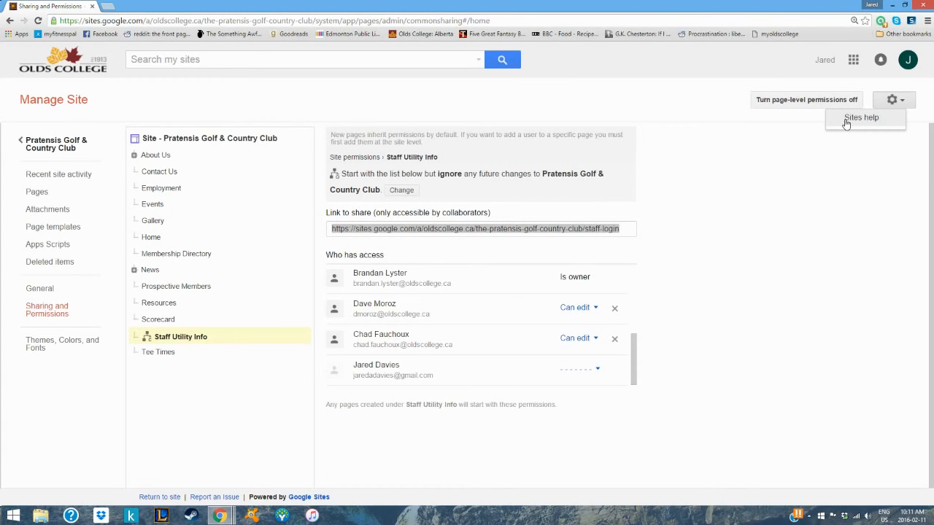
pyautogui.click(267, 321)
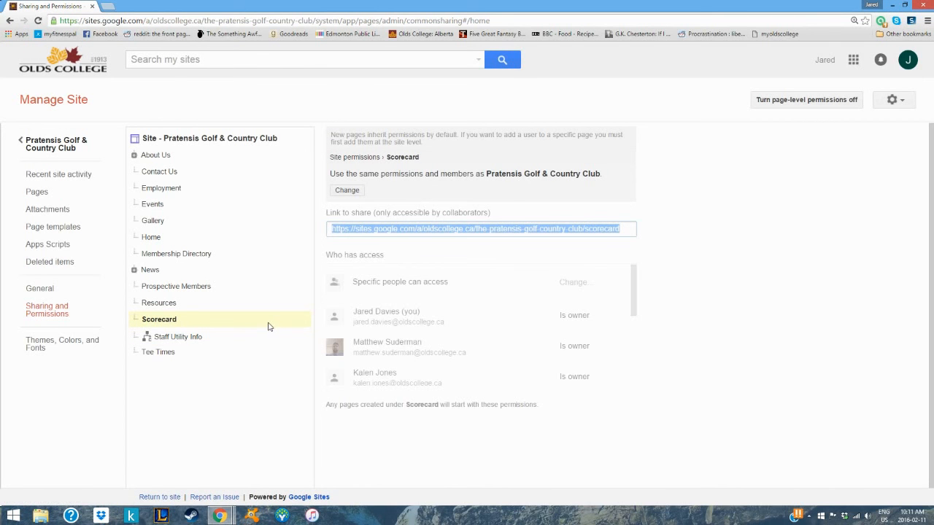
pyautogui.click(219, 515)
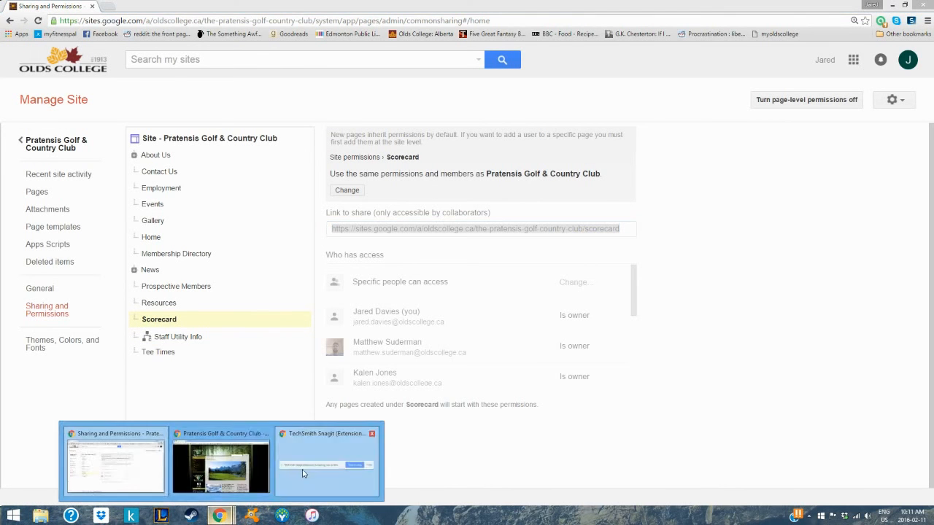